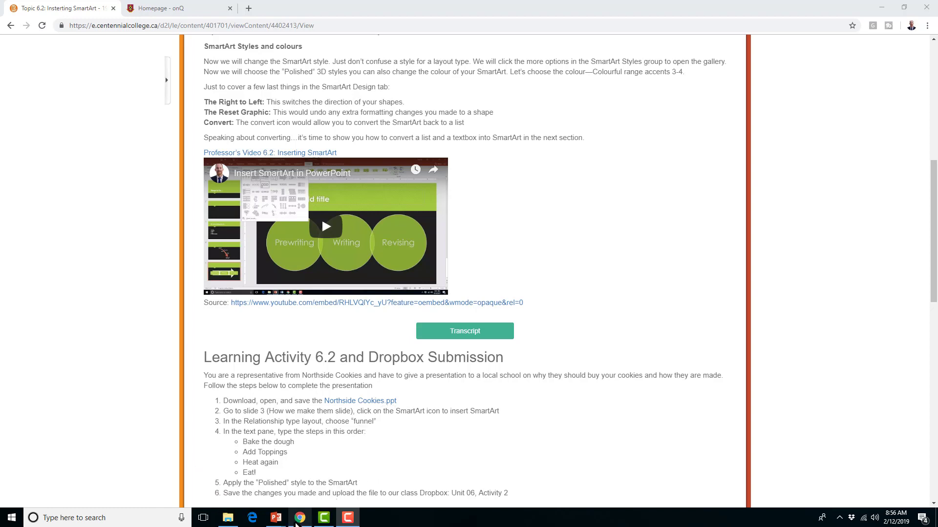
Bring Northside Cookies to the front, dismiss the stale SmartArt dialog, and reopen the SmartArt chooser on slide 3
{"action": "mouse_move", "coordinate": [277, 516]}
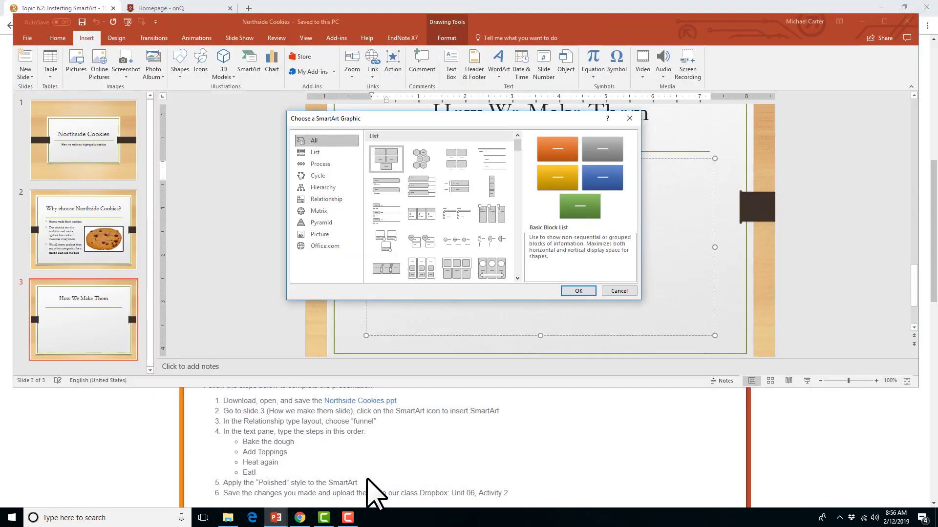
{"action": "left_click", "coordinate": [377, 490]}
{"action": "left_click", "coordinate": [618, 291]}
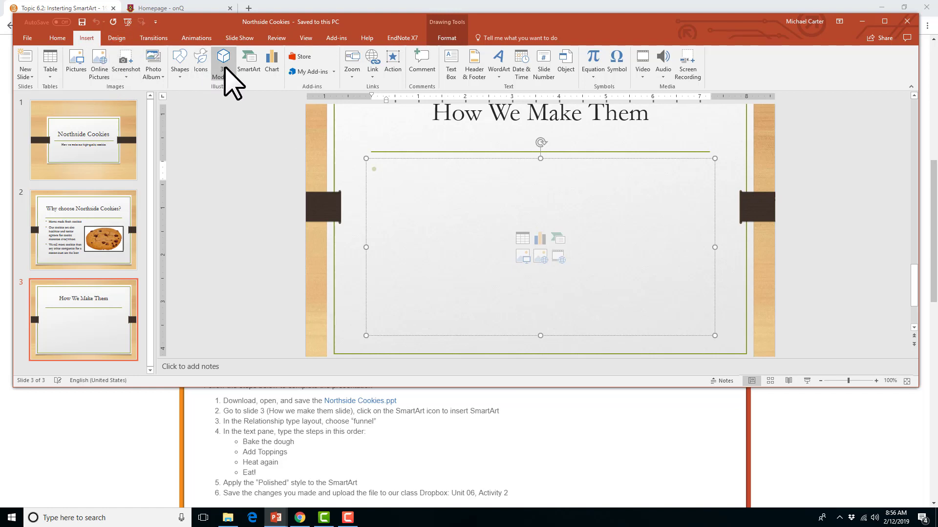
{"action": "left_click", "coordinate": [253, 74]}
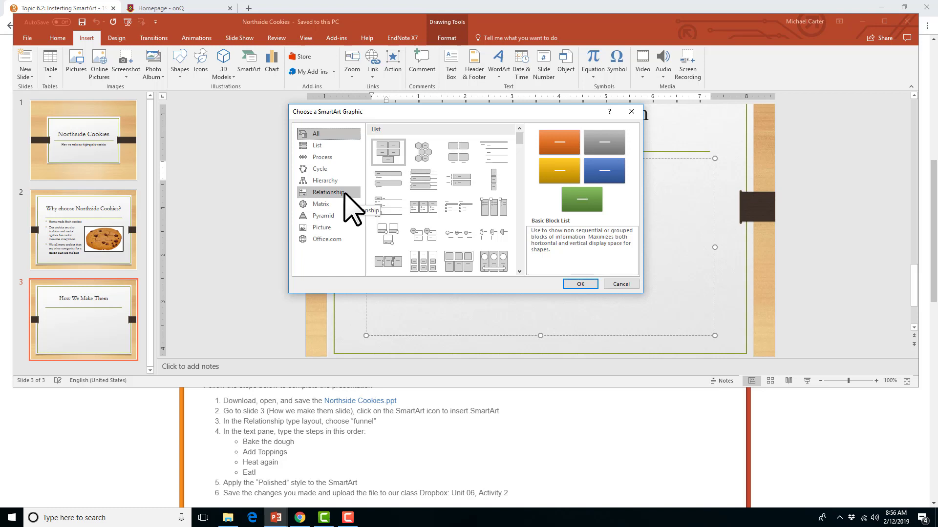
Insert the Funnel layout from the Relationship category onto slide 3
{"action": "left_click", "coordinate": [347, 194]}
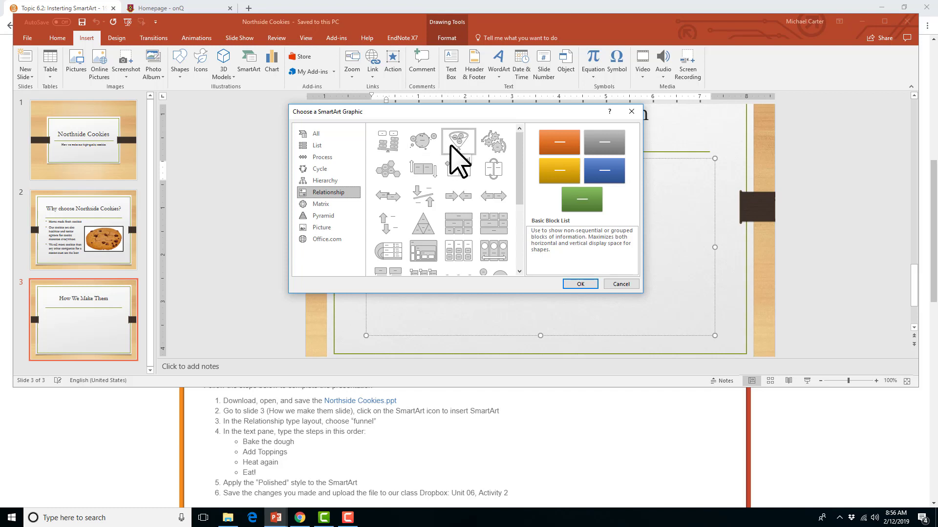
{"action": "left_click", "coordinate": [458, 159]}
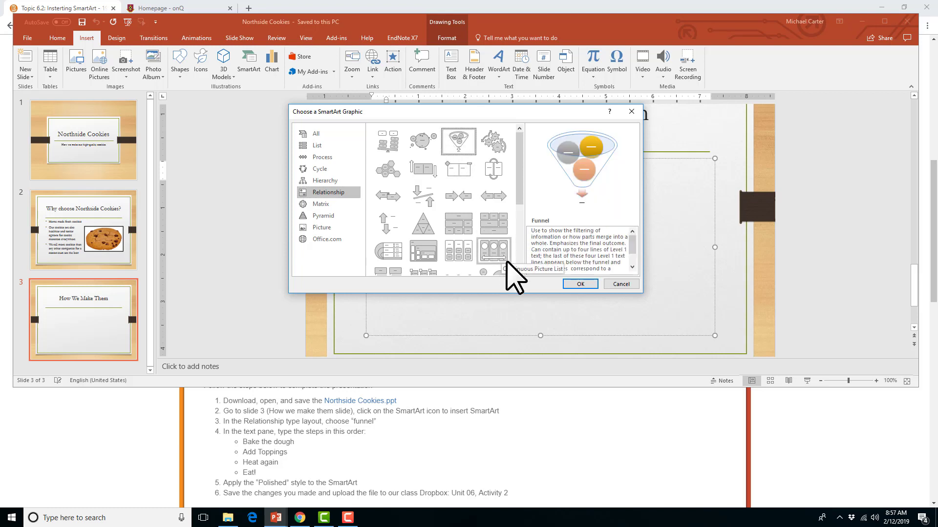
{"action": "left_click", "coordinate": [585, 286]}
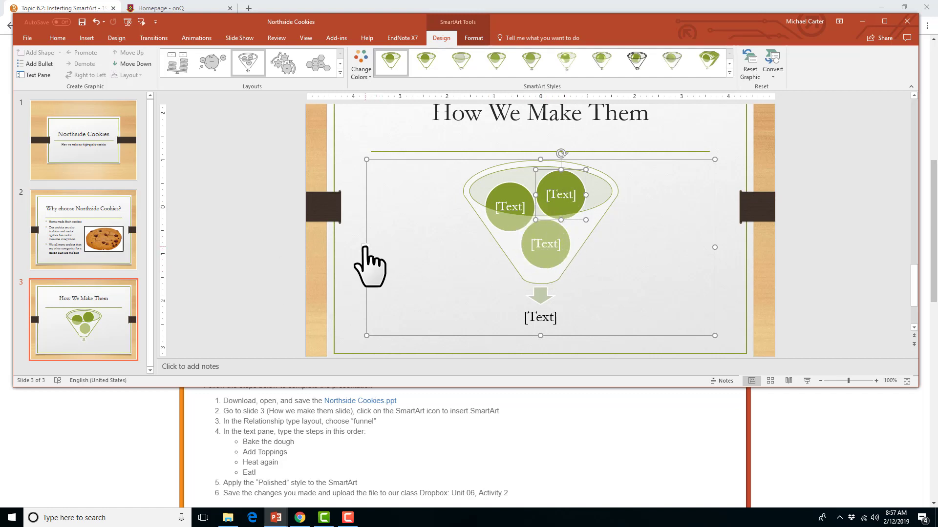
Paste Bake dough, Add Toppings, Heat again and Eat! into the funnel's text pane, removing the extra empty bullet
{"action": "left_click", "coordinate": [366, 248]}
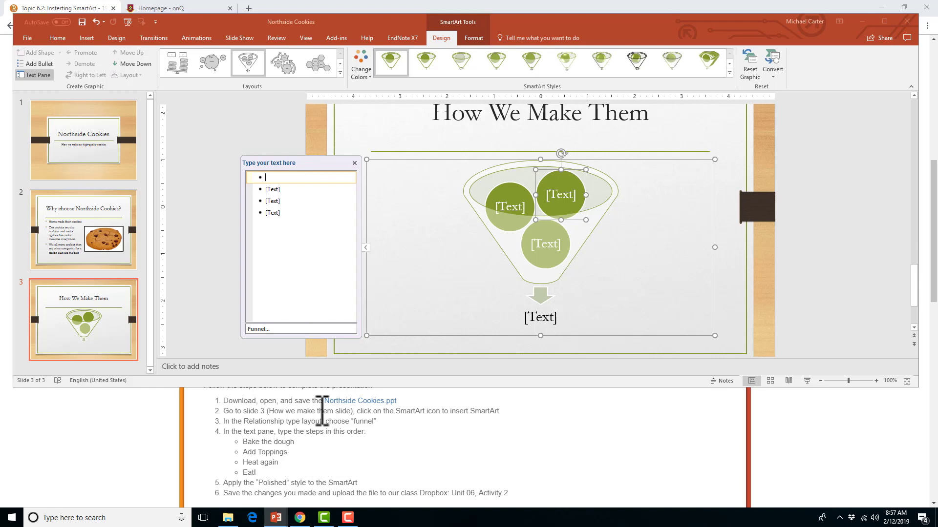
{"action": "type", "text": "Bake dough Add Toppings Heat again Eat!"}
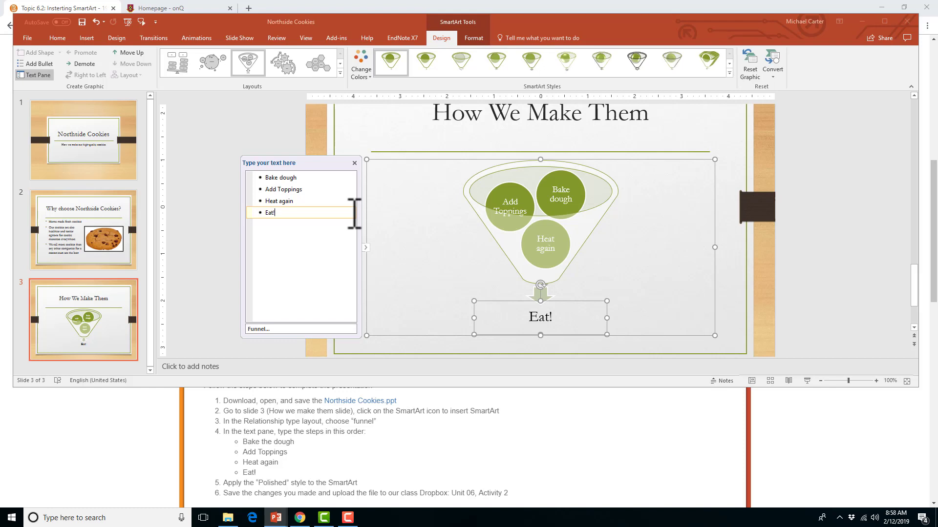
{"action": "key", "text": "Return"}
{"action": "key", "text": "BackSpace"}
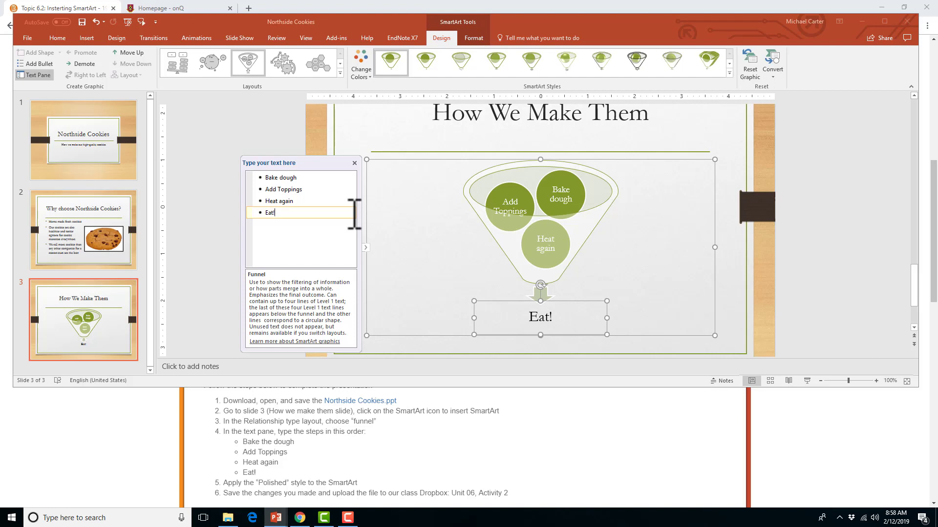
{"action": "left_click", "coordinate": [355, 163]}
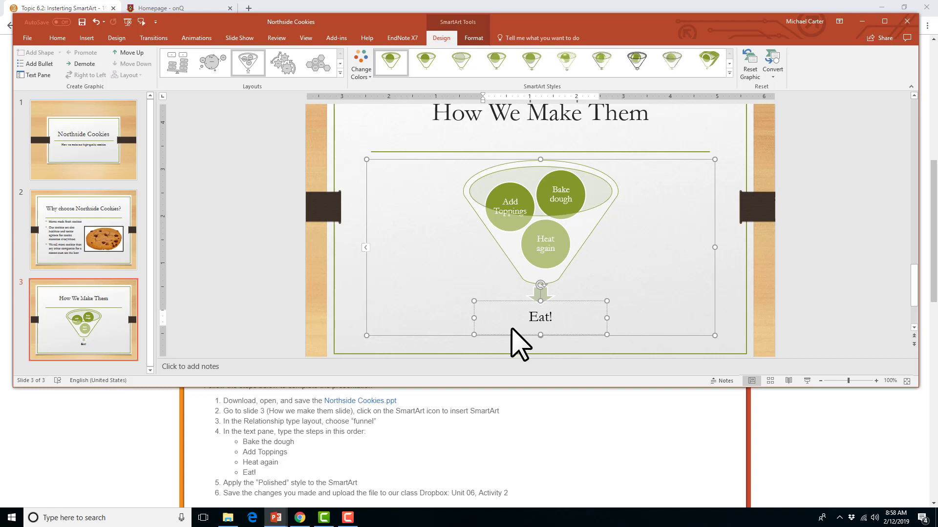
Apply the 3-D Polished SmartArt style to the whole funnel graphic
{"action": "left_click", "coordinate": [440, 160]}
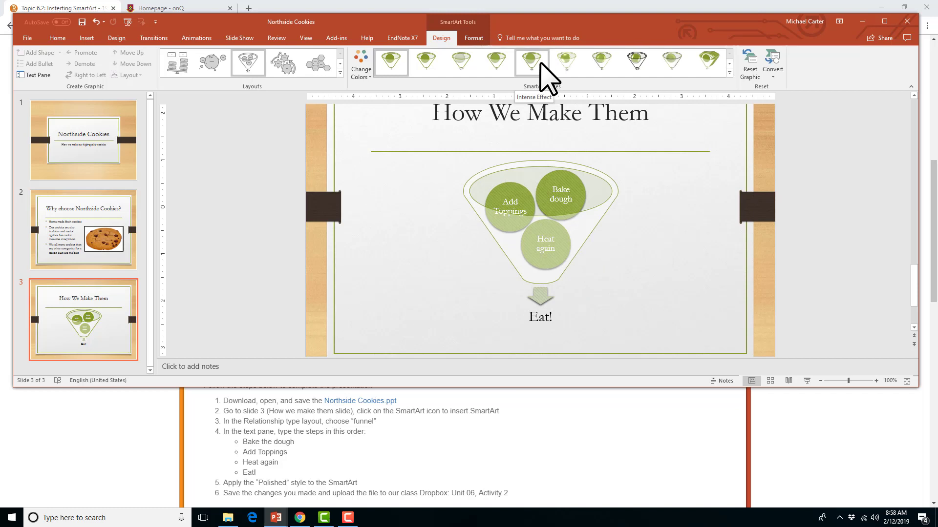
{"action": "left_click", "coordinate": [729, 73]}
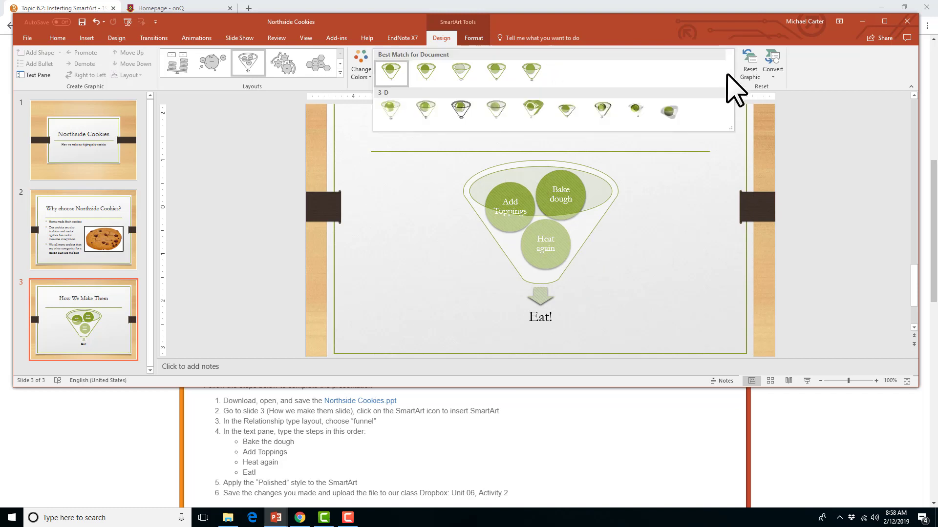
{"action": "left_click", "coordinate": [399, 117]}
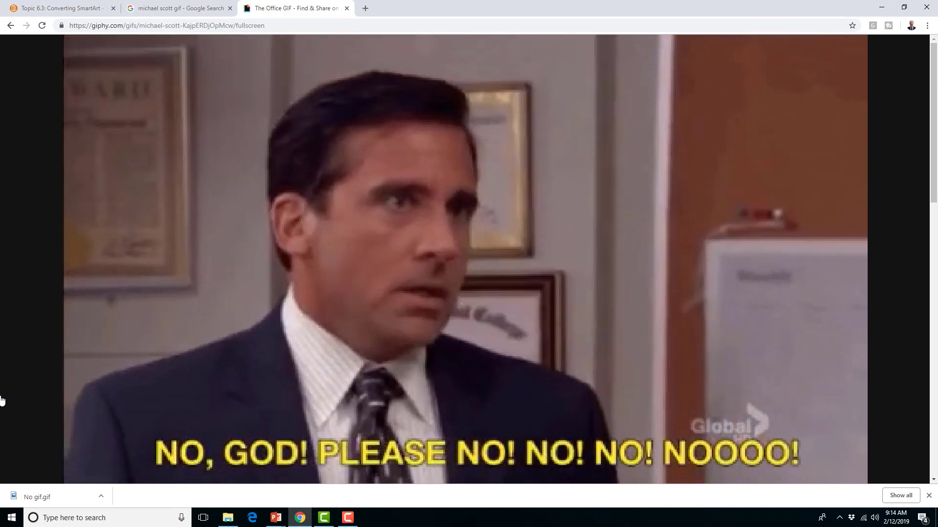
{"action": "mouse_move", "coordinate": [281, 523]}
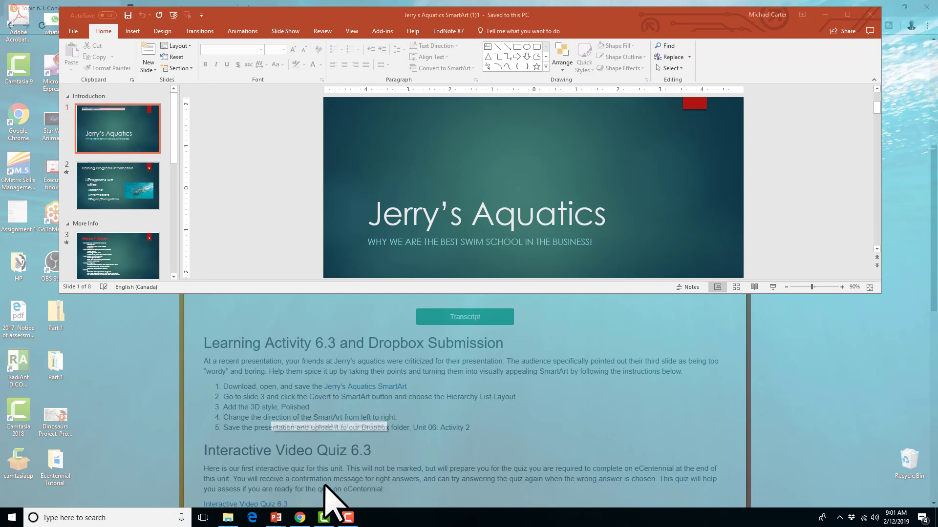
{"action": "left_click", "coordinate": [327, 493]}
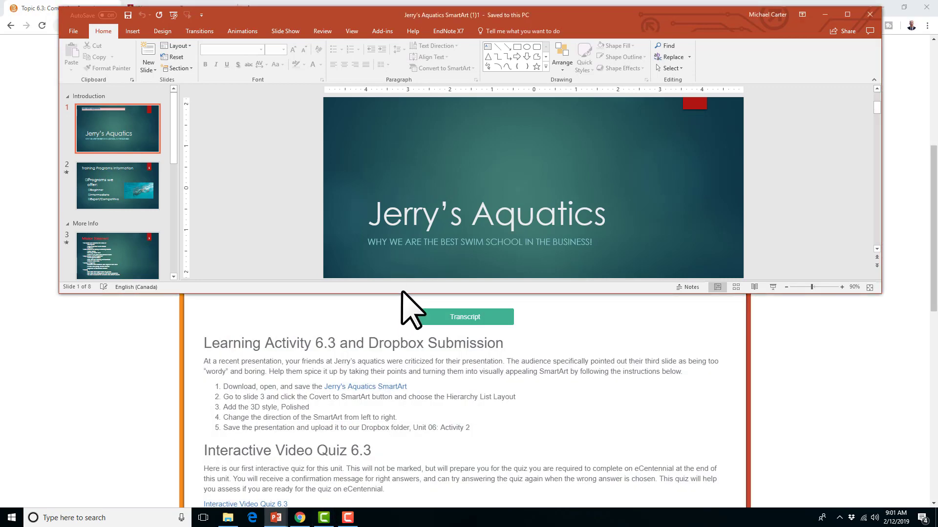
{"action": "left_click_drag", "start_coordinate": [401, 293], "coordinate": [401, 368]}
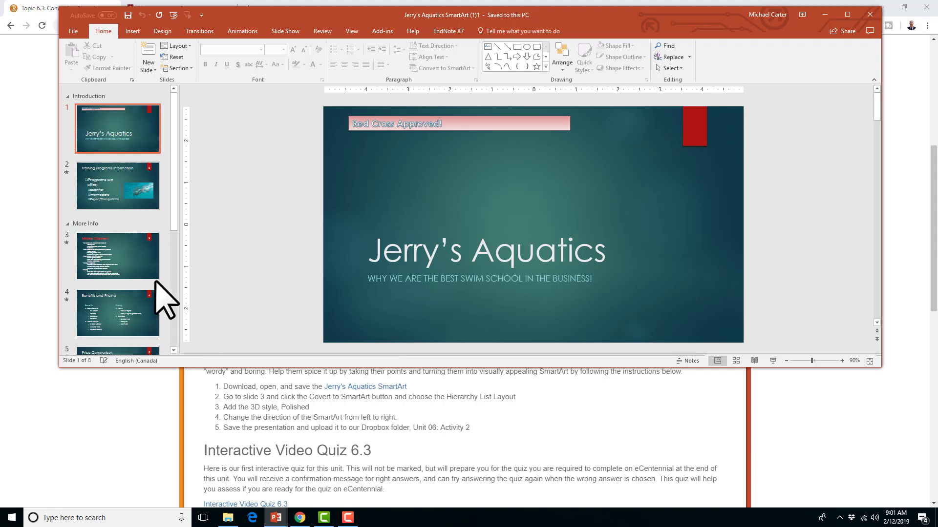
{"action": "left_click", "coordinate": [131, 274]}
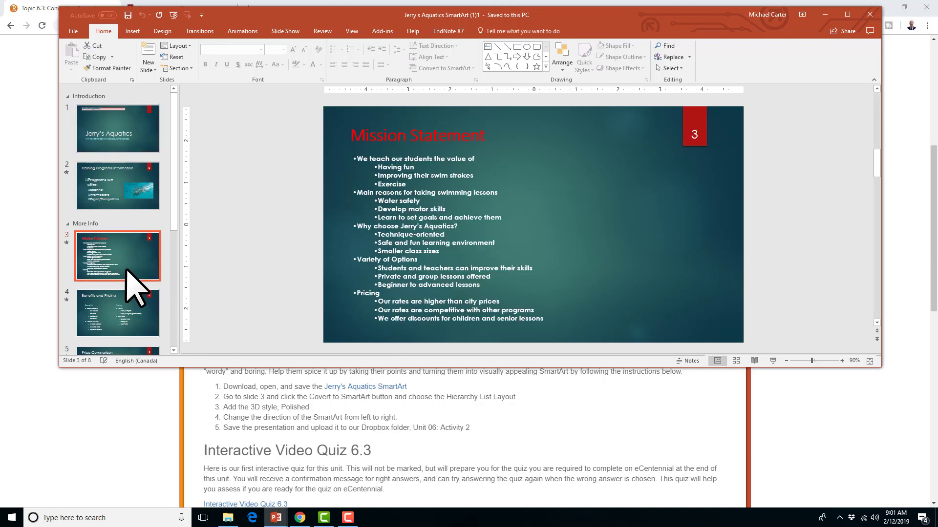
{"action": "left_click", "coordinate": [428, 279]}
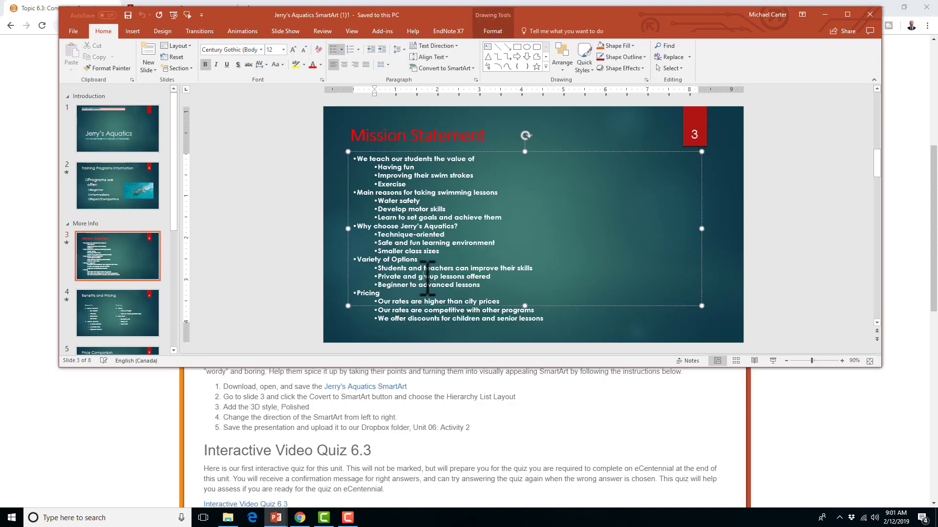
{"action": "left_click", "coordinate": [472, 152]}
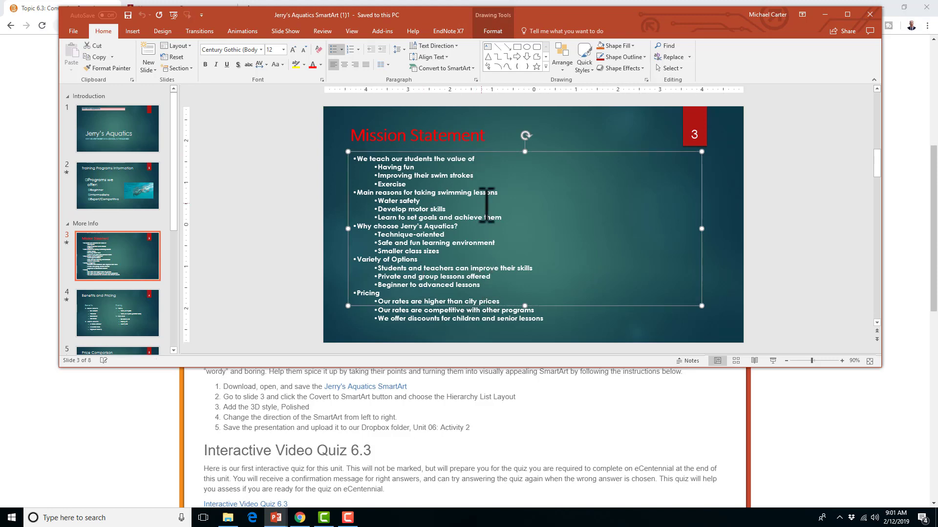
{"action": "left_click", "coordinate": [132, 31]}
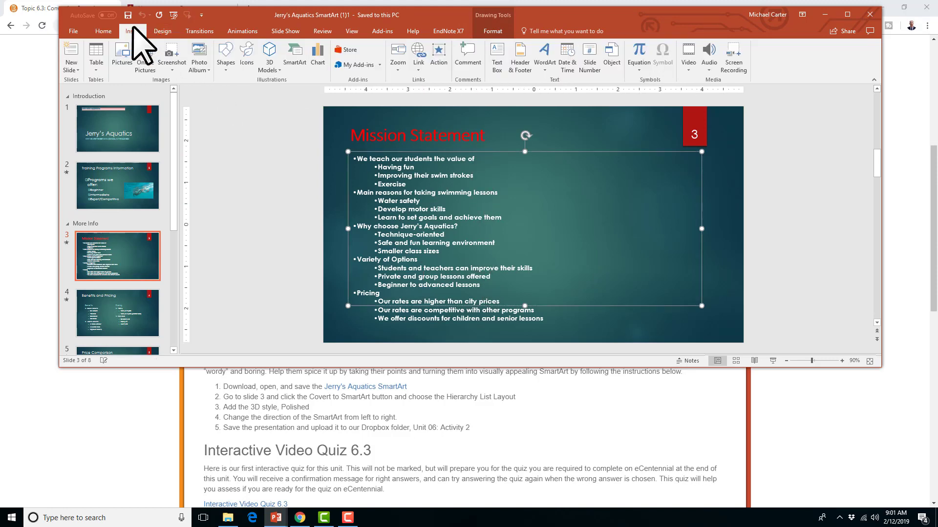
{"action": "left_click", "coordinate": [295, 56]}
{"action": "left_click", "coordinate": [581, 268]}
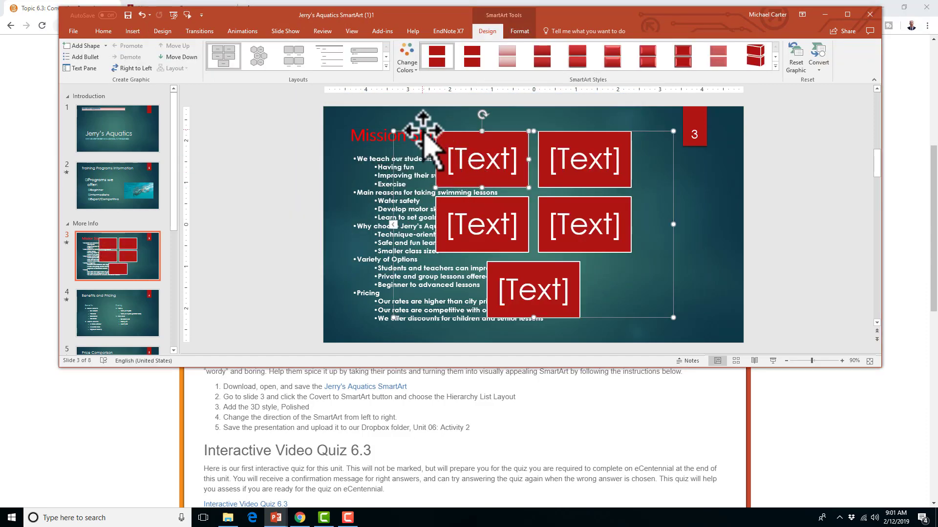
{"action": "left_click", "coordinate": [422, 132]}
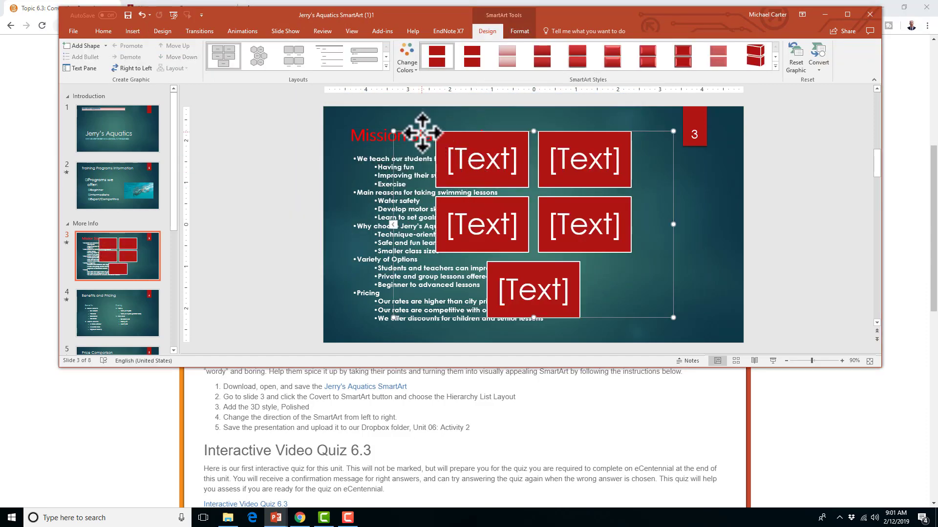
{"action": "key", "text": "ctrl+z"}
{"action": "left_click", "coordinate": [406, 192]}
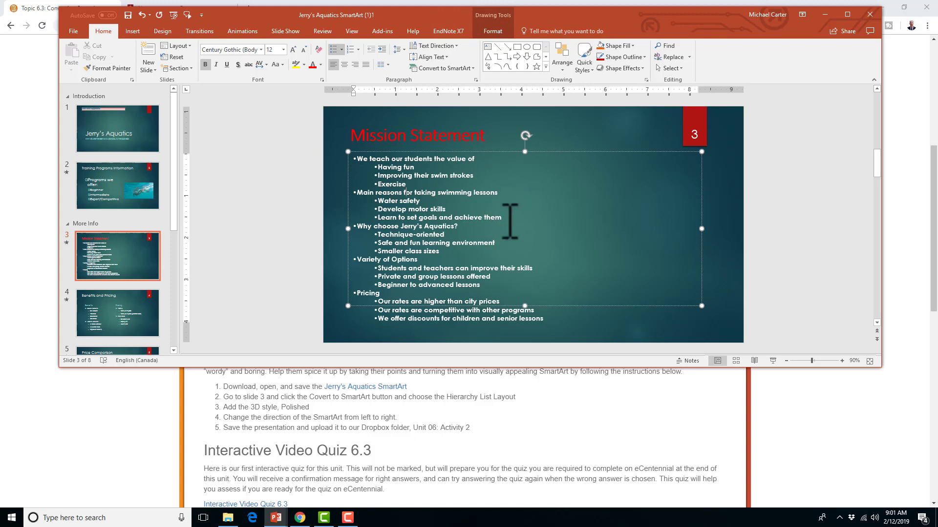
With the mission bullet text box selected, open More SmartArt Graphics filtered to List layouts
{"action": "left_click", "coordinate": [593, 152]}
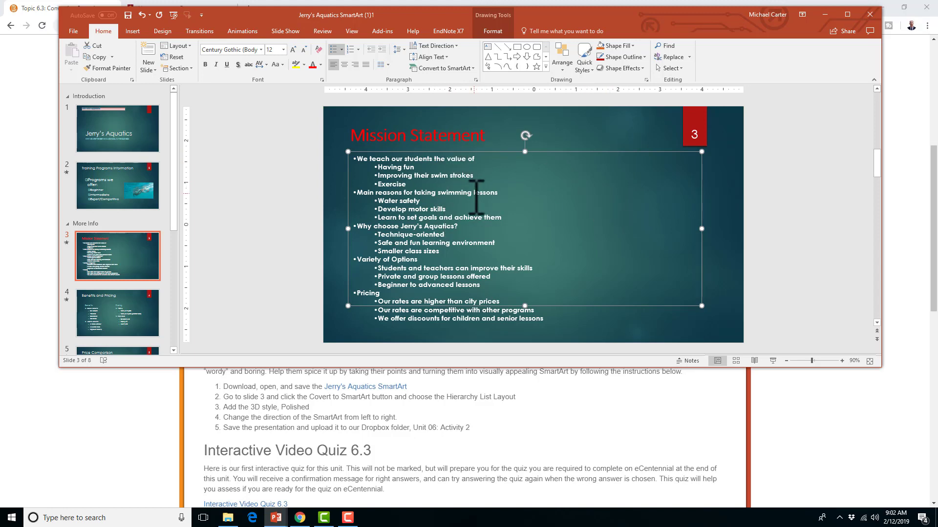
{"action": "left_click", "coordinate": [463, 68]}
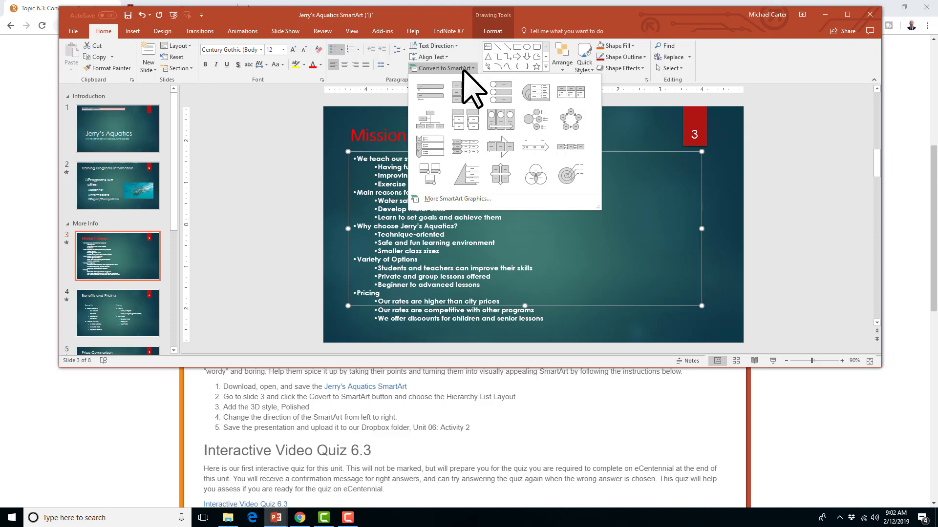
{"action": "left_click", "coordinate": [458, 122]}
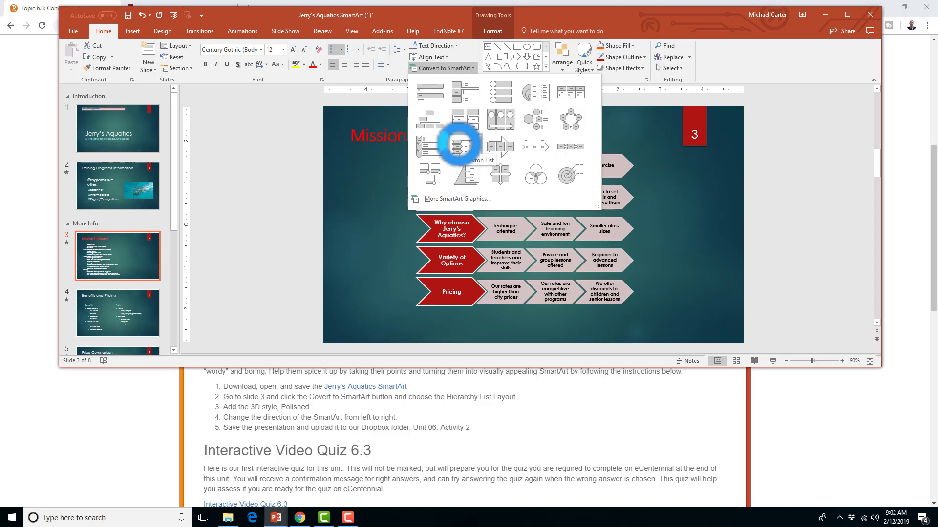
{"action": "left_click", "coordinate": [459, 199]}
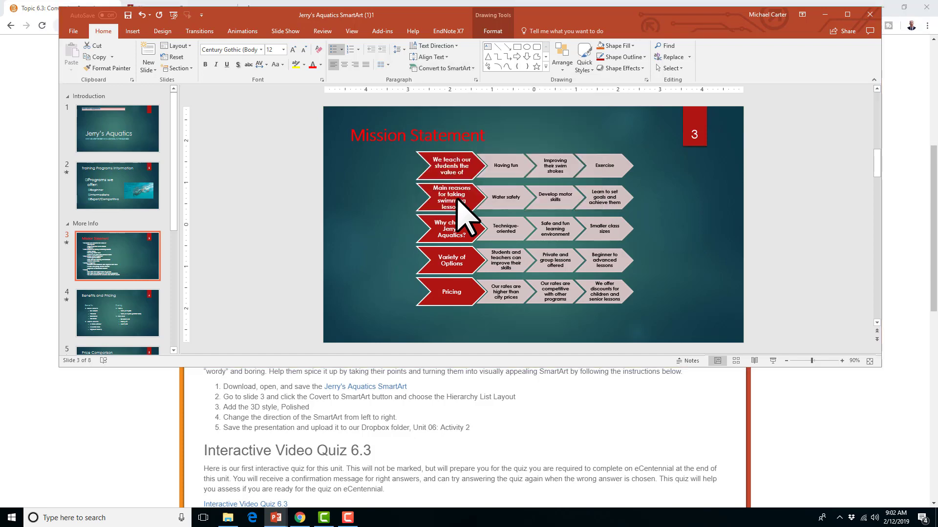
{"action": "left_click", "coordinate": [337, 132]}
{"action": "scroll", "coordinate": [433, 230], "scroll_direction": "down", "scroll_amount": 5}
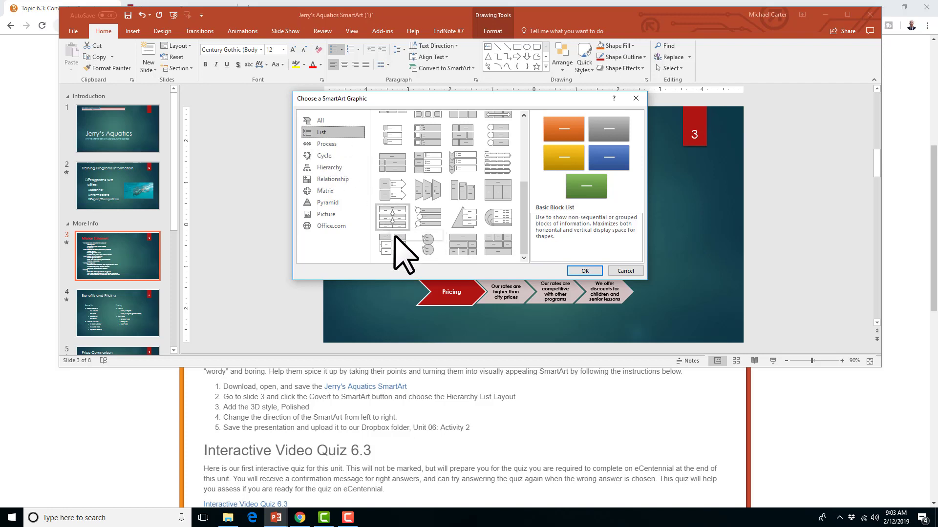
Convert the mission bullets to the Hierarchy List layout
{"action": "left_click", "coordinate": [398, 245]}
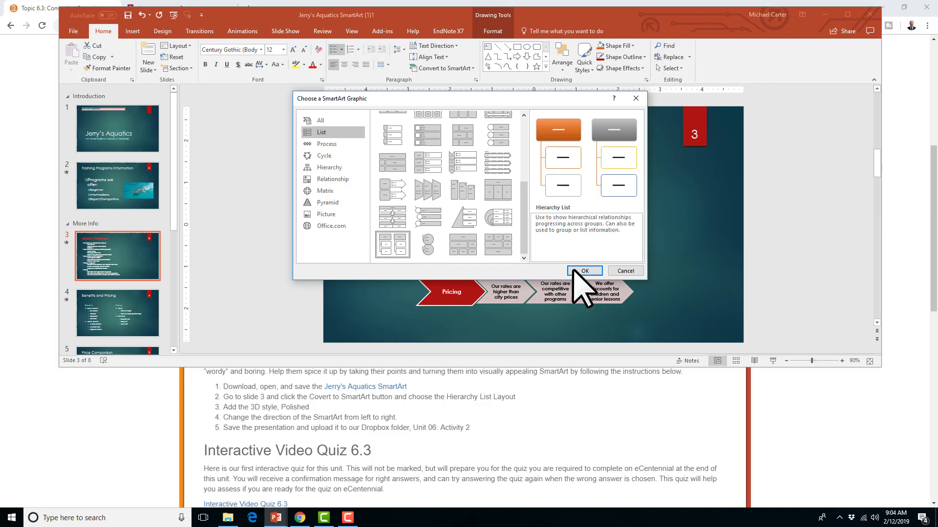
{"action": "left_click", "coordinate": [590, 271]}
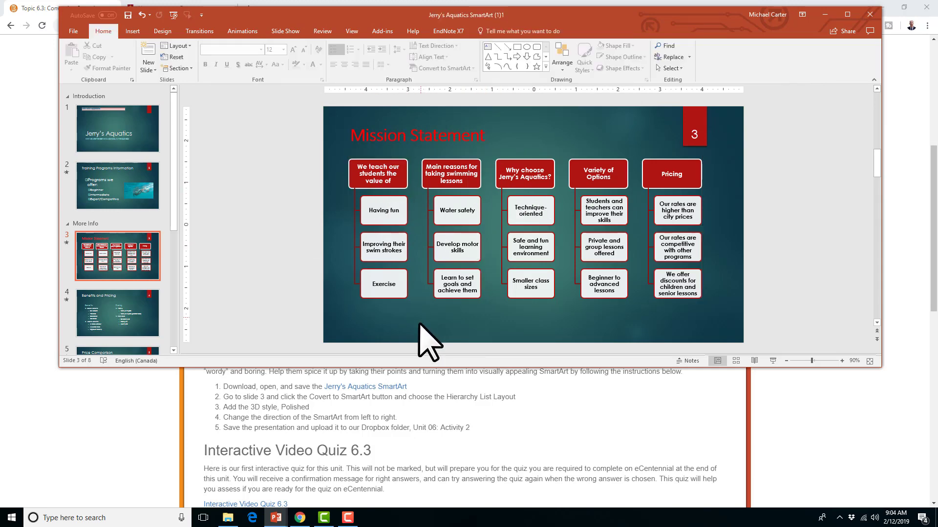
Select the whole Hierarchy List graphic and apply the 3-D Polished SmartArt style
{"action": "left_click", "coordinate": [440, 285]}
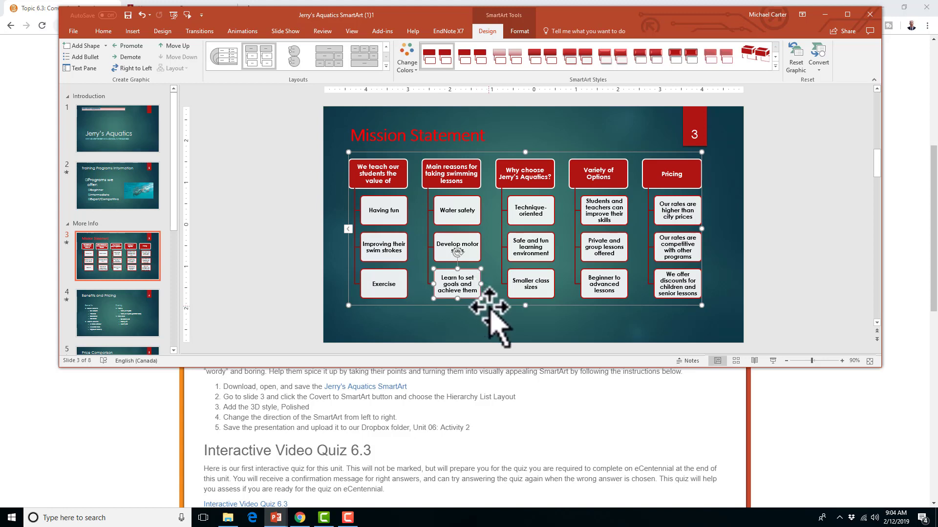
{"action": "left_click", "coordinate": [489, 306]}
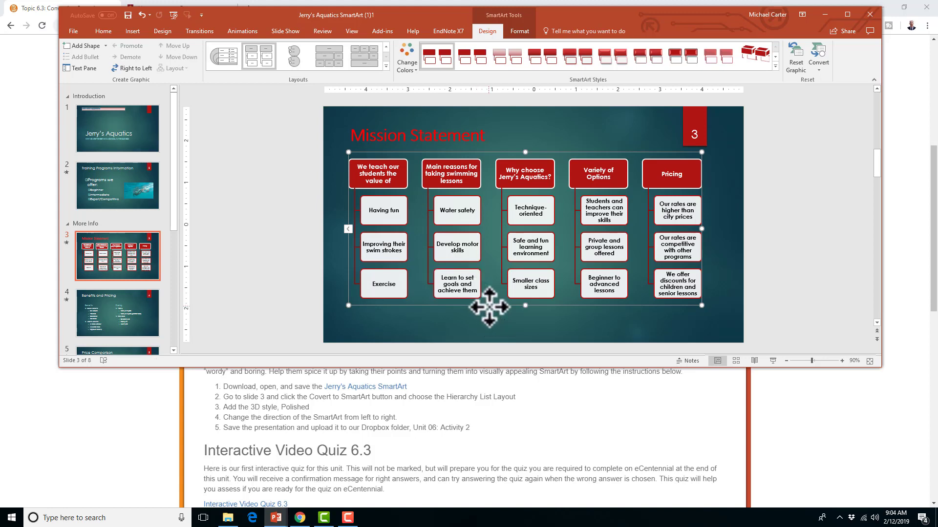
{"action": "left_click", "coordinate": [526, 288]}
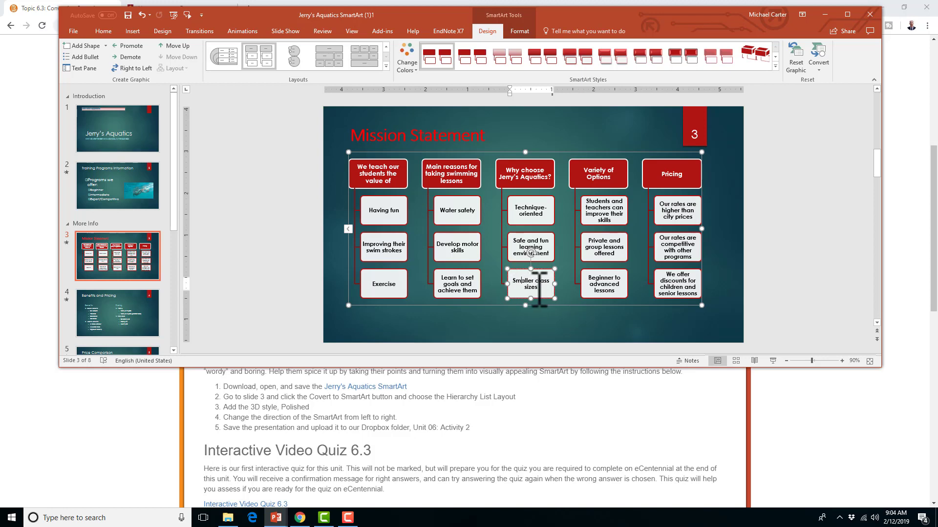
{"action": "left_click", "coordinate": [491, 306]}
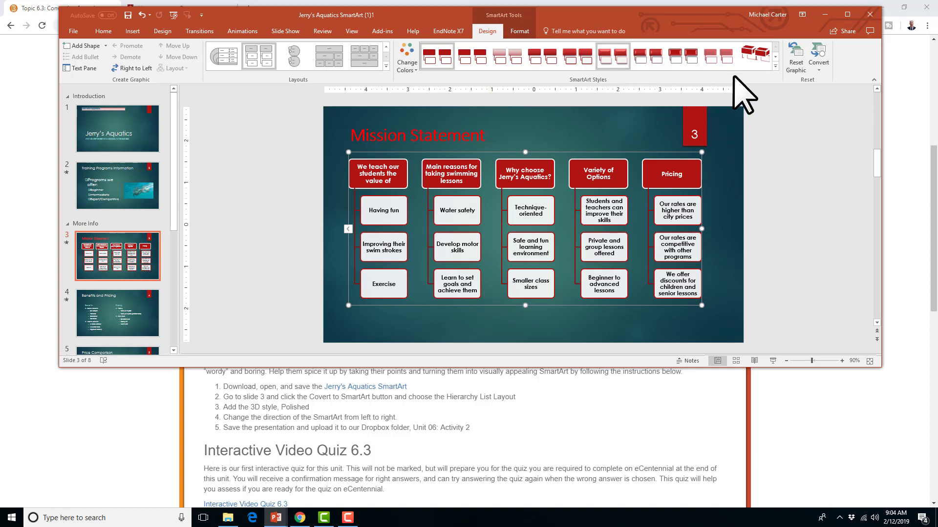
{"action": "left_click", "coordinate": [775, 65]}
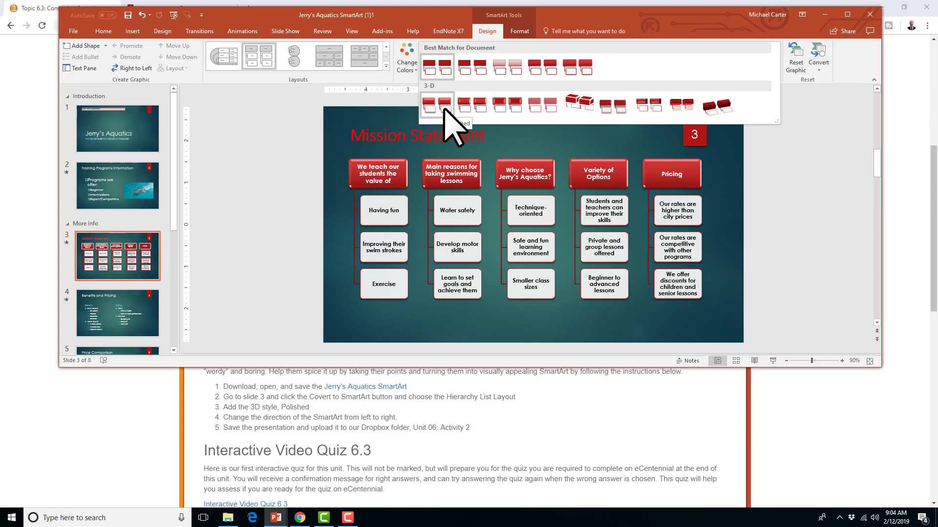
{"action": "left_click", "coordinate": [444, 108]}
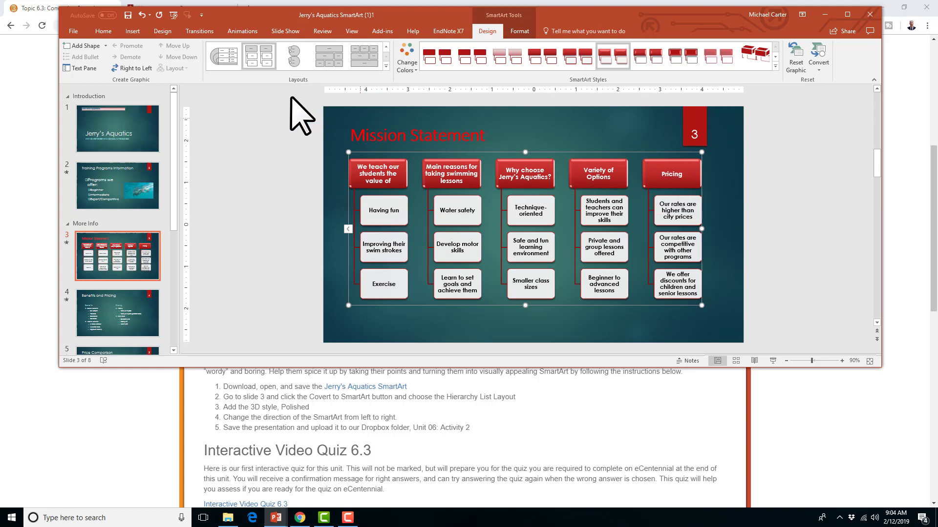
Switch the Hierarchy List to Right to Left so Pricing becomes the leftmost column
{"action": "left_click", "coordinate": [142, 70]}
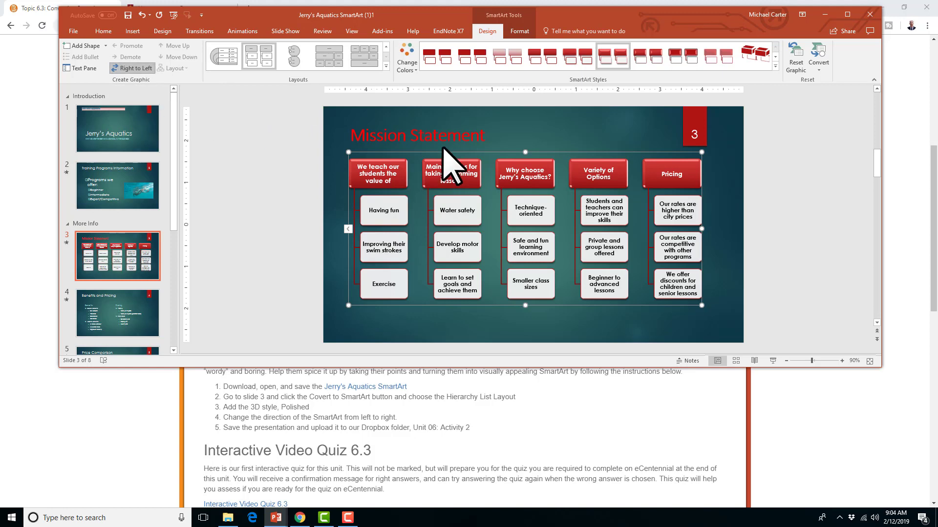